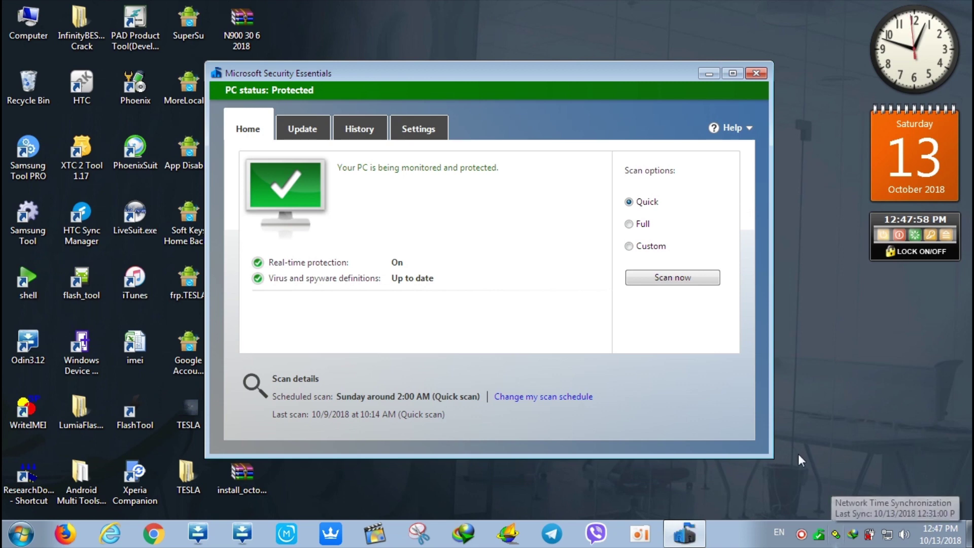
Turn off real-time protection in Microsoft Security Essentials, save the change, and close its window
click(406, 131)
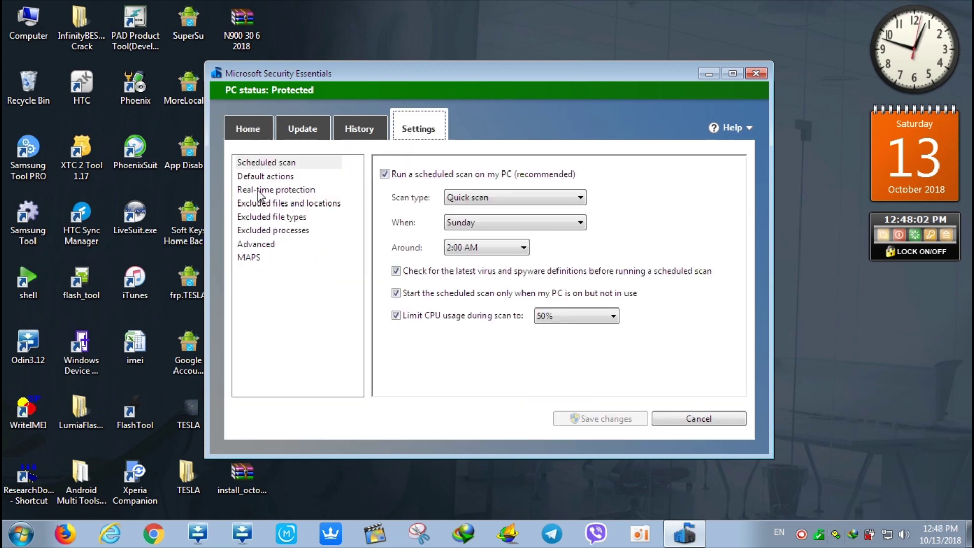
click(274, 189)
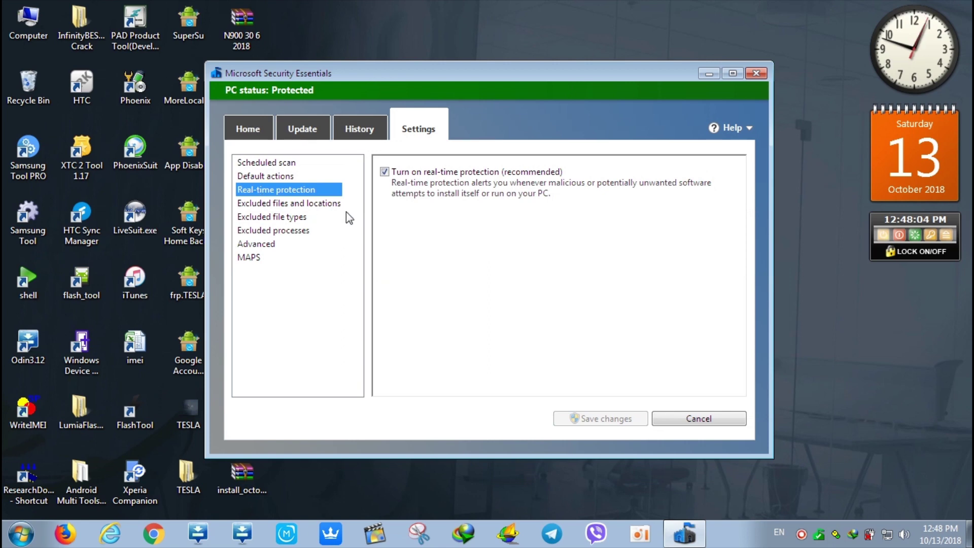
click(385, 171)
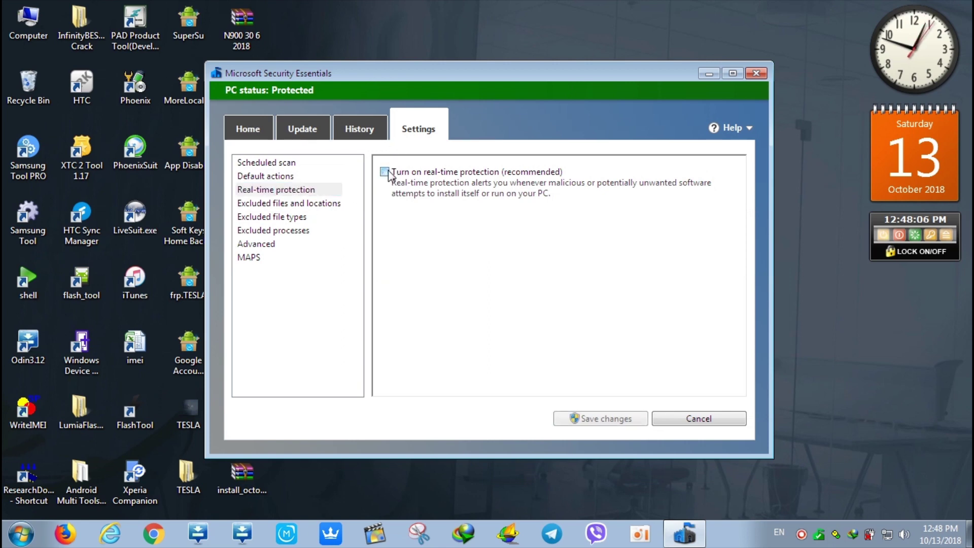
click(592, 418)
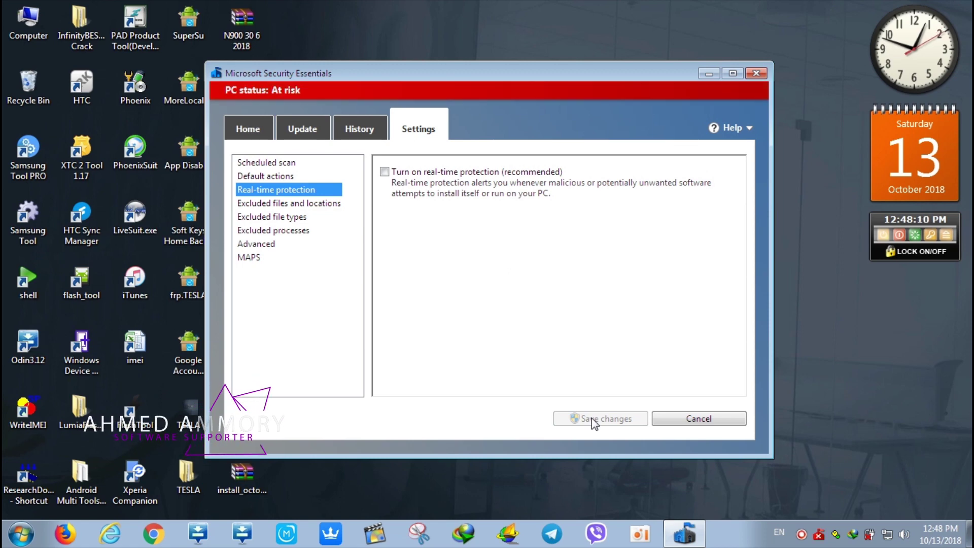
click(752, 76)
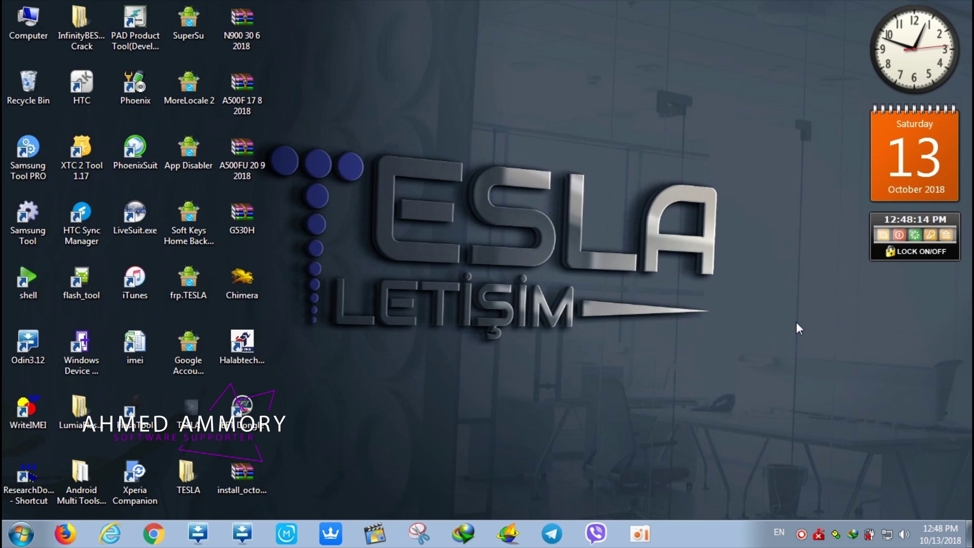
Check the computer's network connection status
click(887, 533)
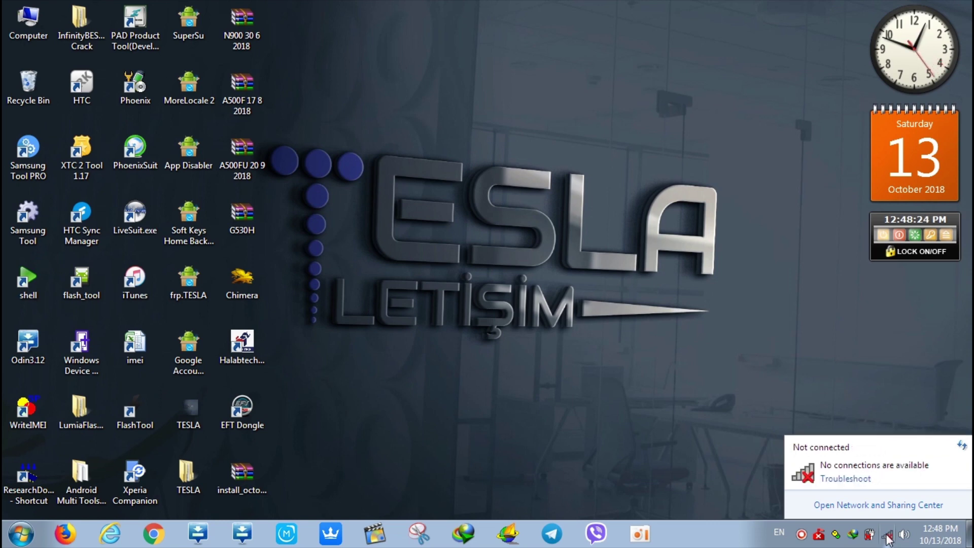
click(609, 355)
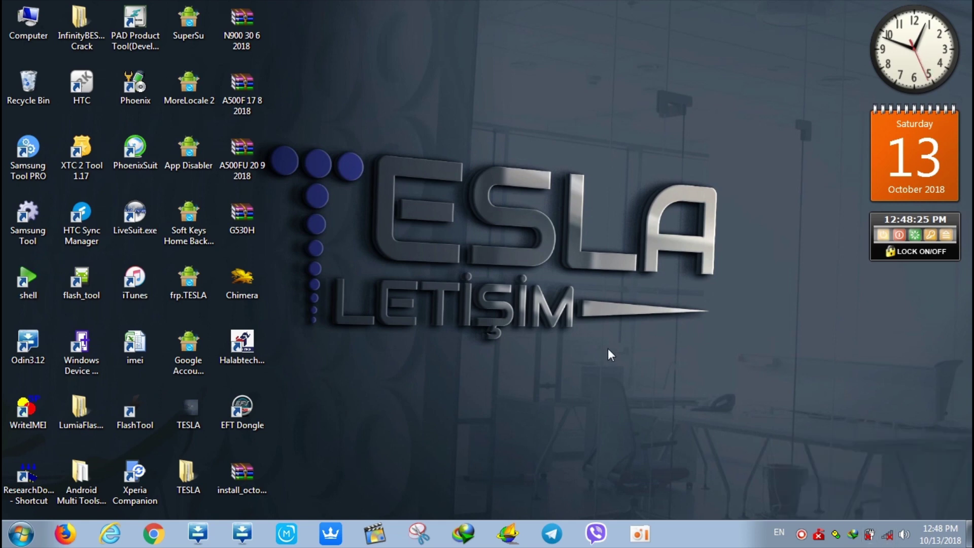
Extract the install_octopus_samsung_1.7.4 archive on the desktop into a folder of the same name
click(241, 482)
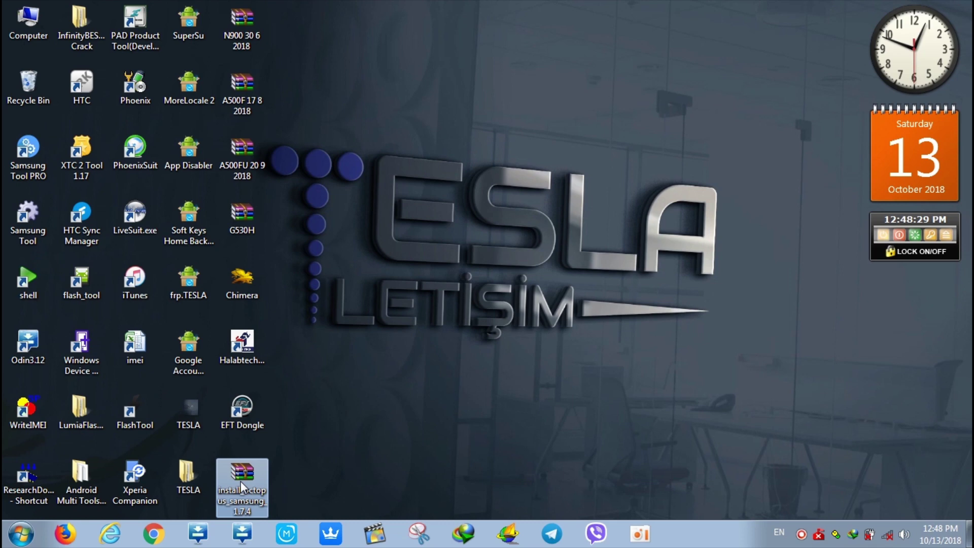
right_click(241, 482)
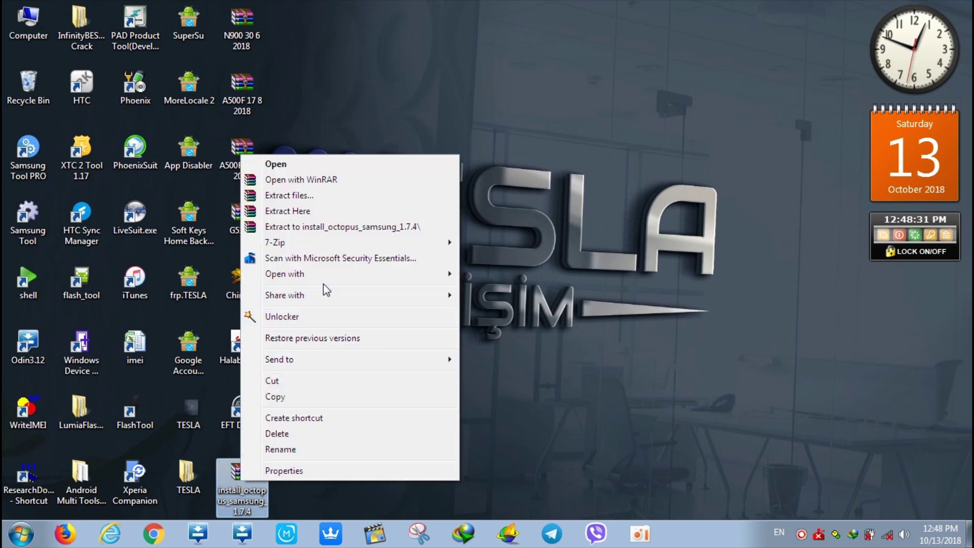
click(336, 230)
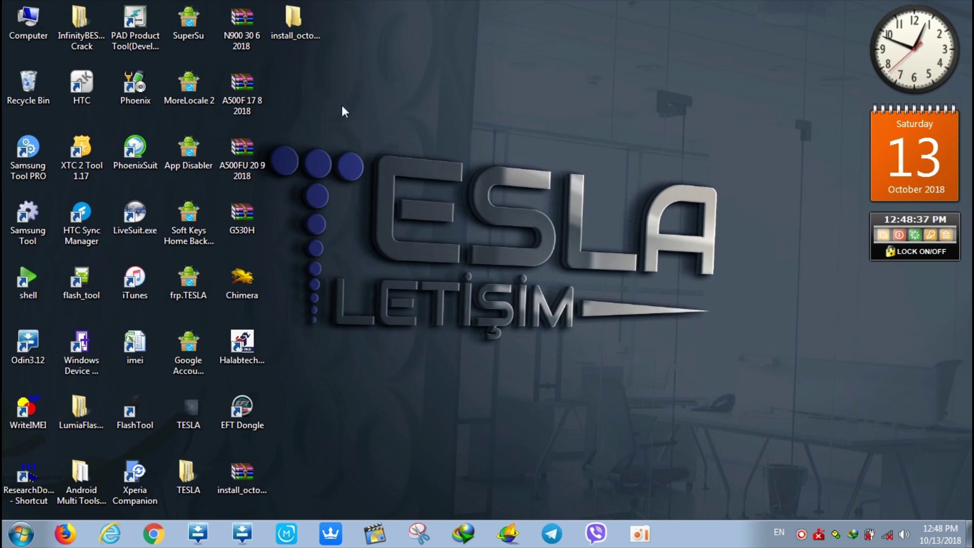
Within the extracted desktop folder, extract the nested install_octopus_samsung_1.7.4 archive into its own folder
double_click(294, 32)
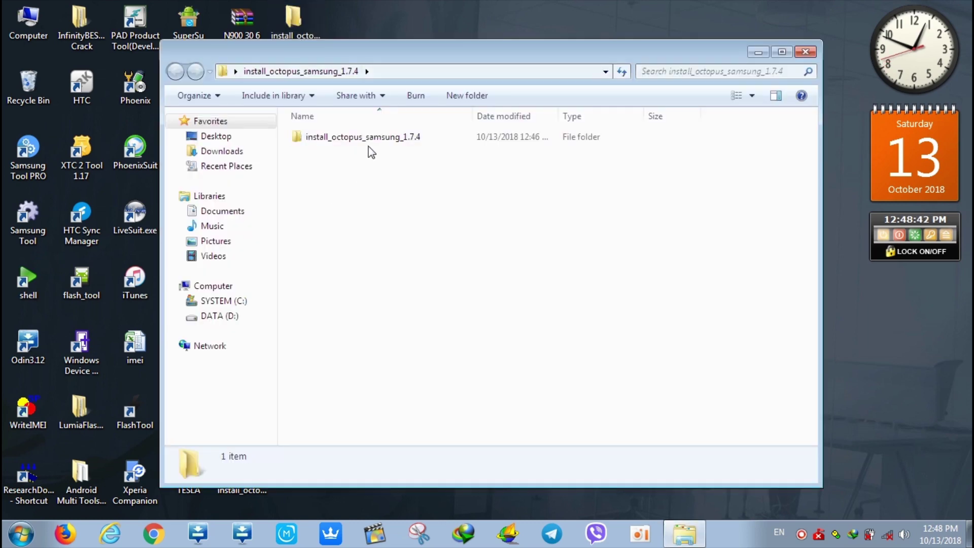
double_click(359, 138)
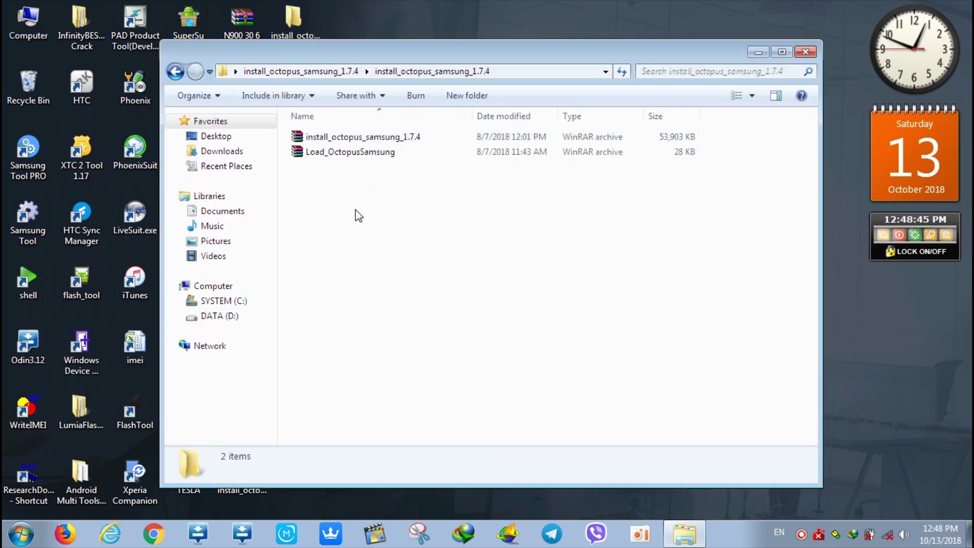
click(370, 138)
right_click(370, 139)
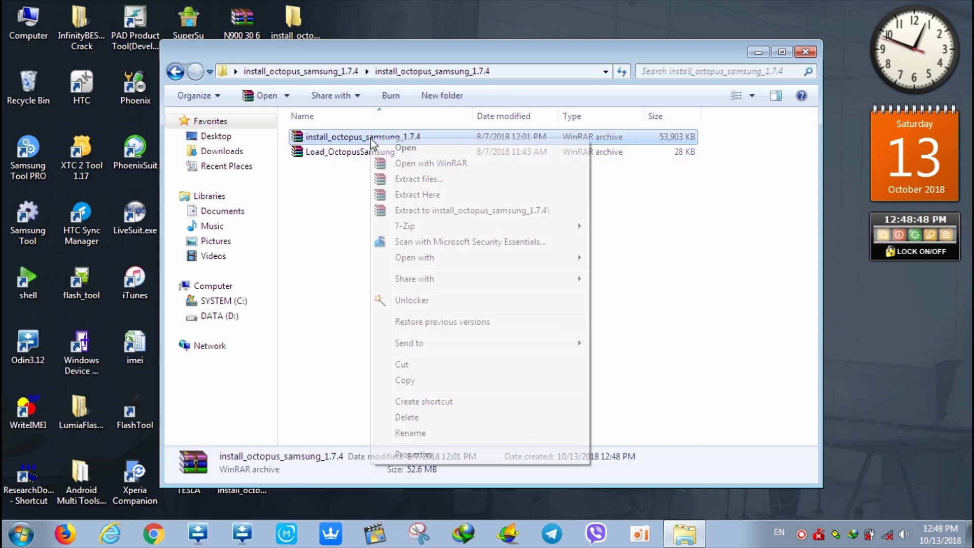
click(442, 211)
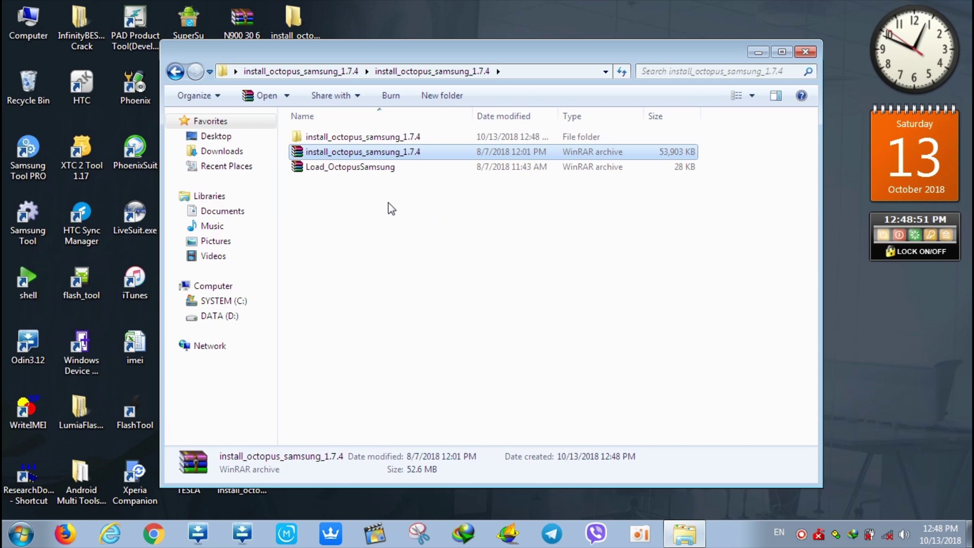
Extract the Load_OctopusSamsung archive into its own folder beside the installer archive
click(358, 171)
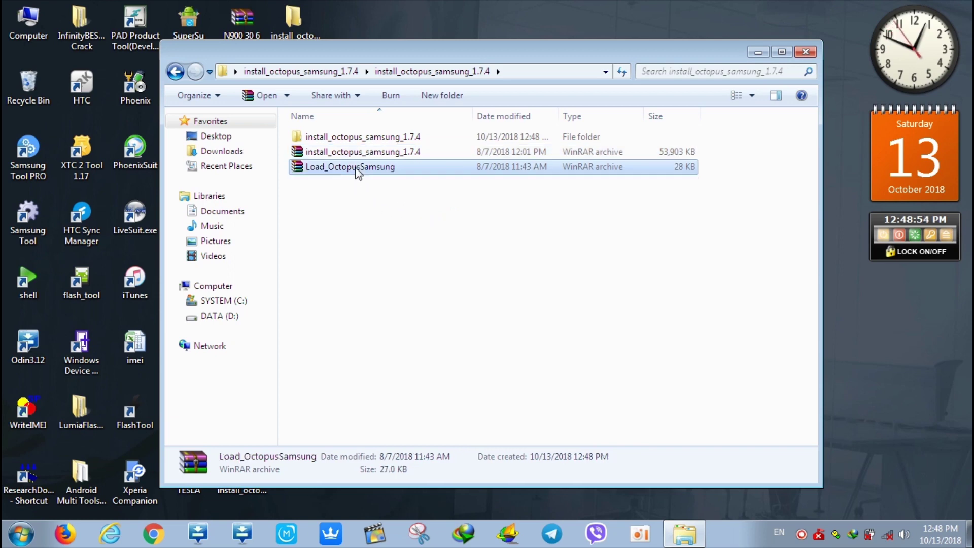
right_click(358, 173)
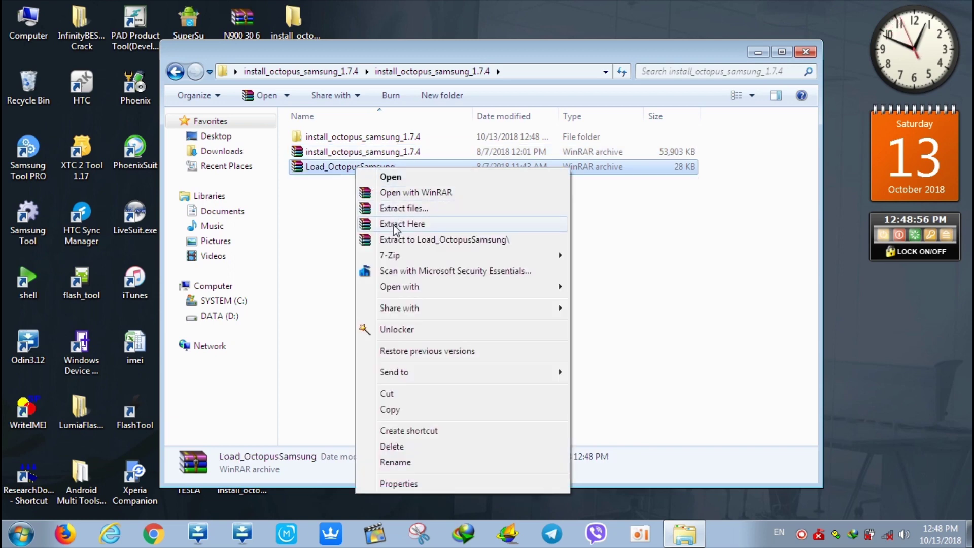
click(396, 240)
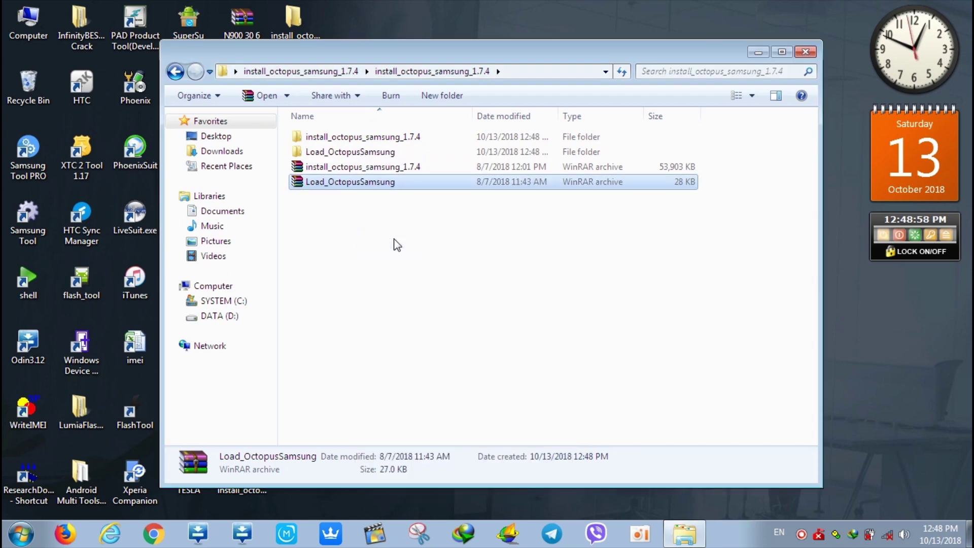
click(395, 275)
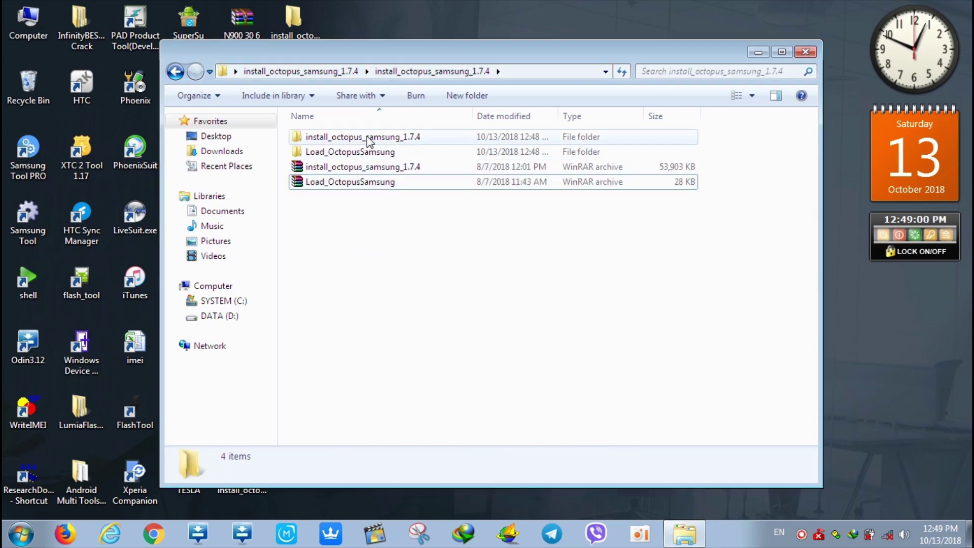
Run the install_octopus_samsung_1.7.4 application from its extracted folder with English as the setup language
double_click(344, 141)
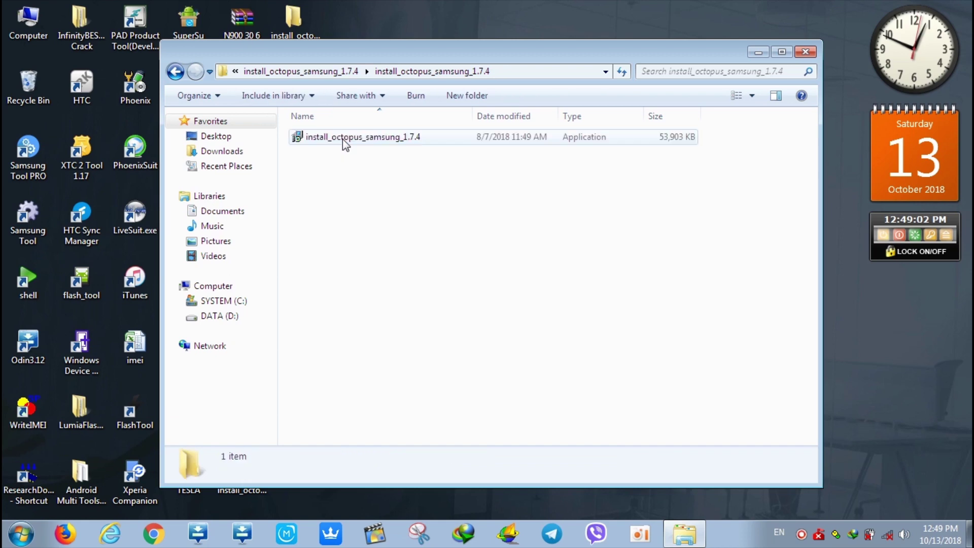
double_click(343, 139)
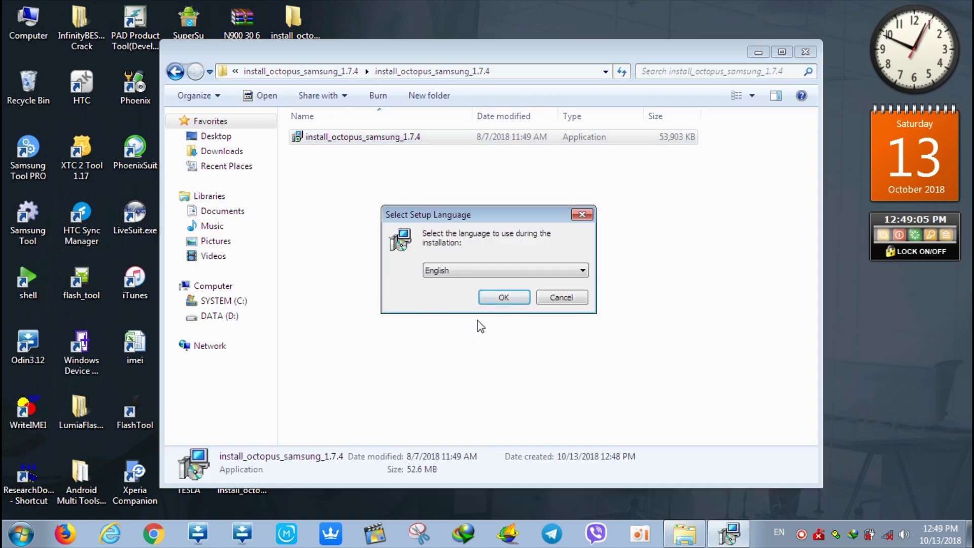
click(498, 297)
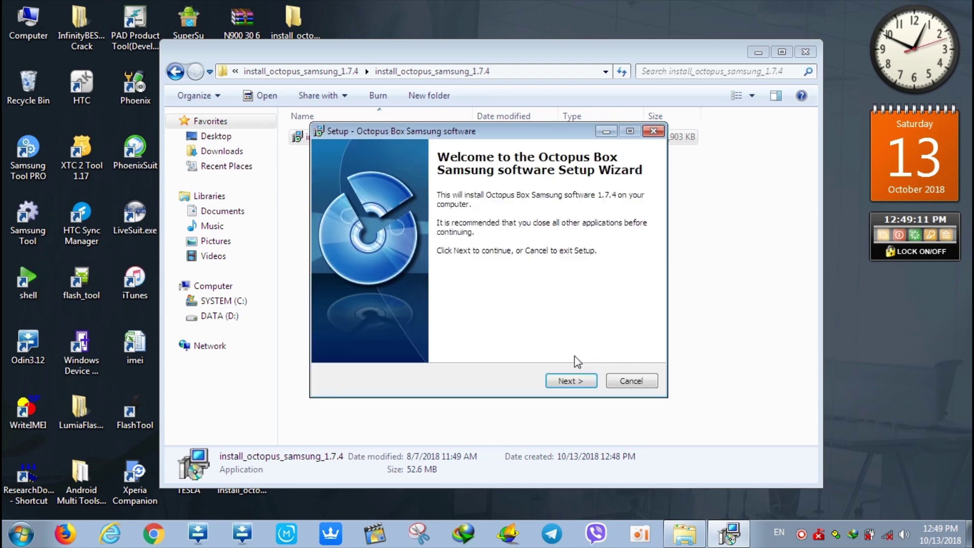
Proceed past the setup welcome page and accept both parts of the end-user license agreement
click(571, 382)
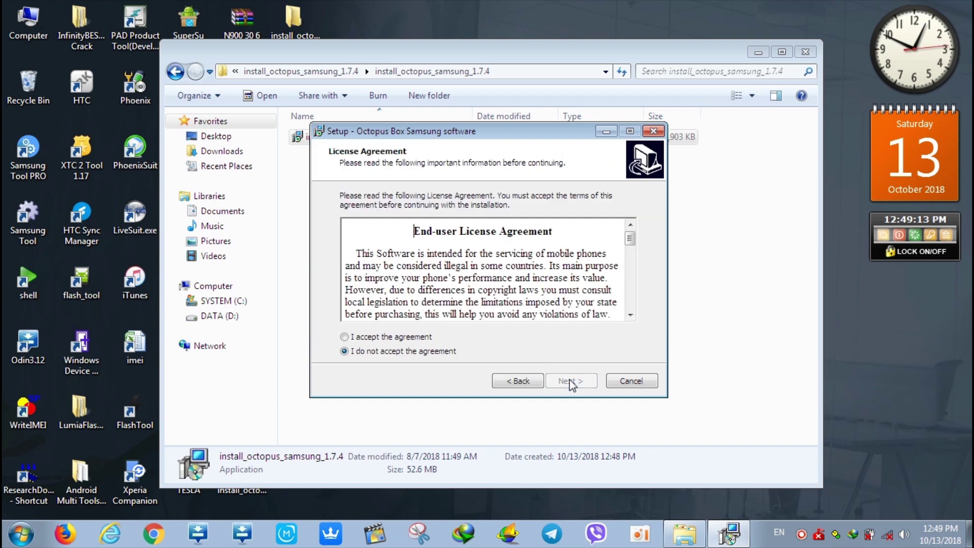
click(381, 337)
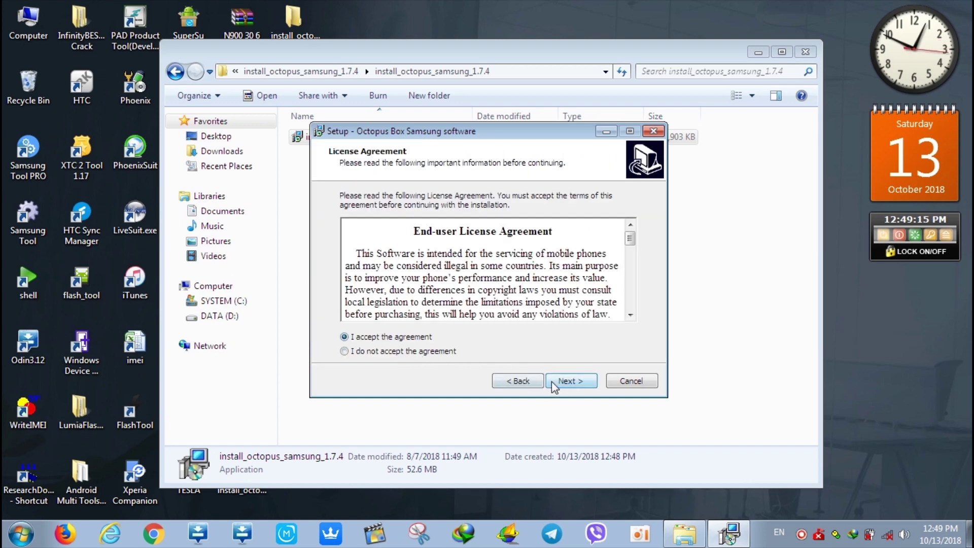
click(568, 381)
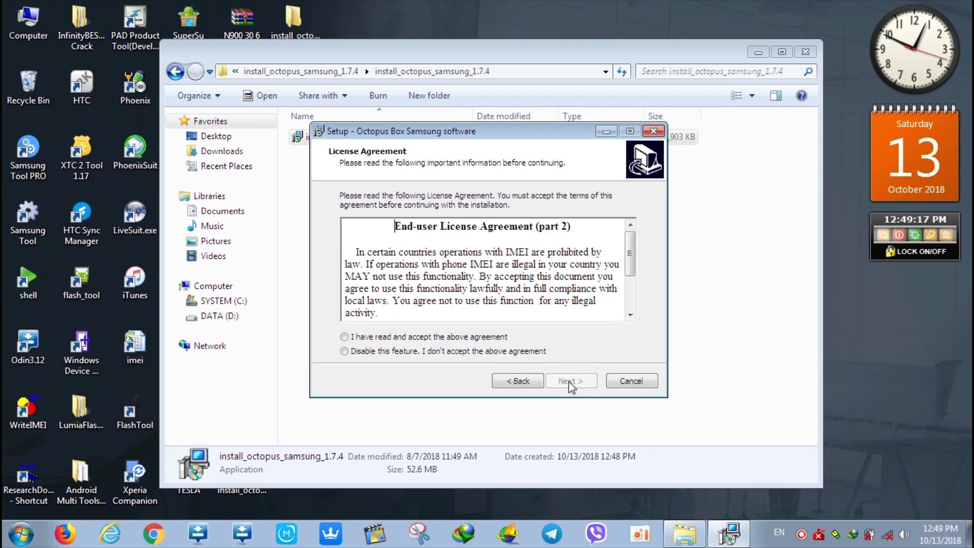
click(381, 337)
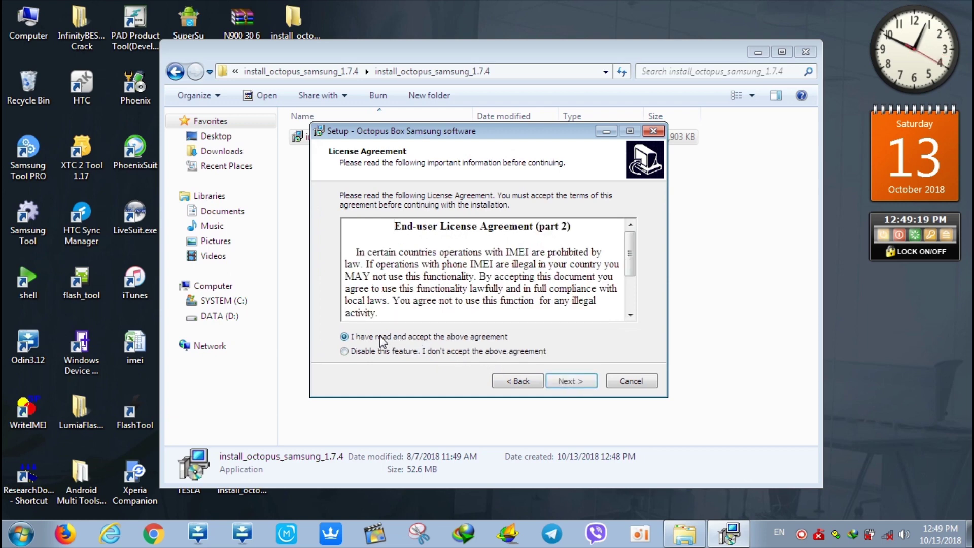
click(575, 384)
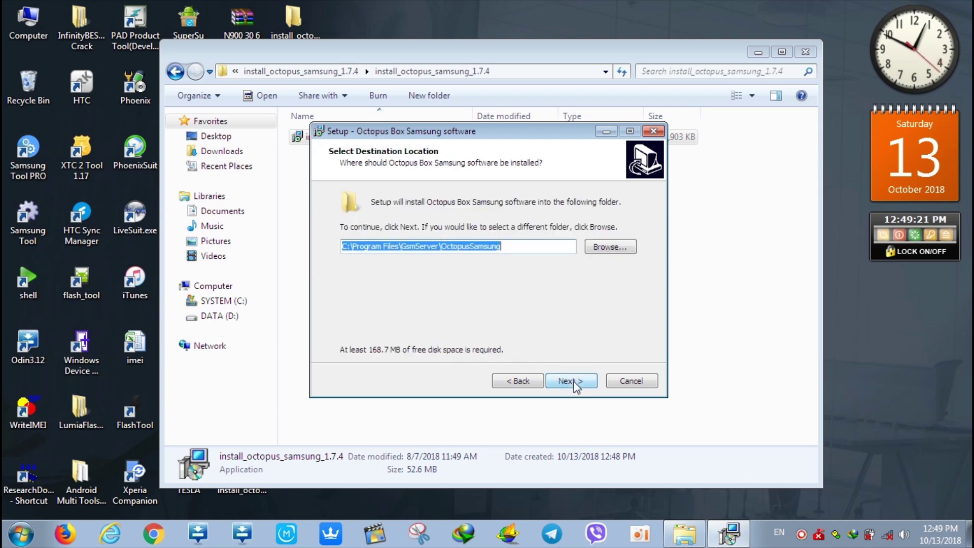
Install into the existing C:\Program Files\GsmServer\OctopusSamsung folder with desktop and Quick Launch icons, and finish setup without launching Octopus Samsung
click(575, 384)
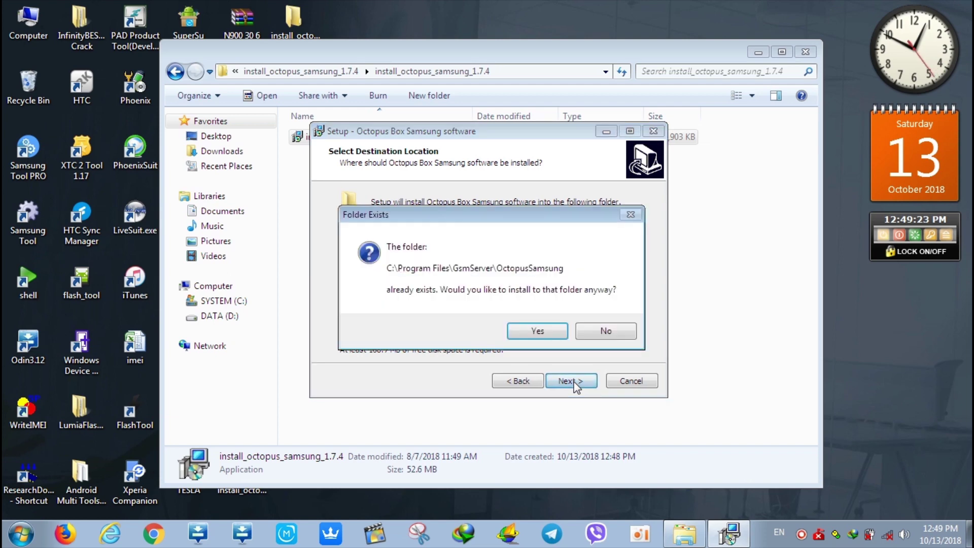
click(539, 337)
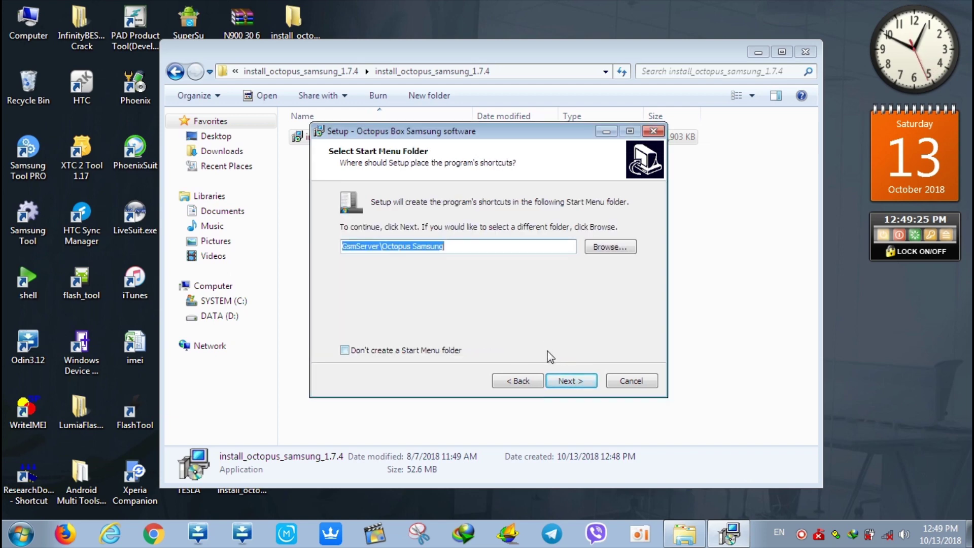
click(569, 380)
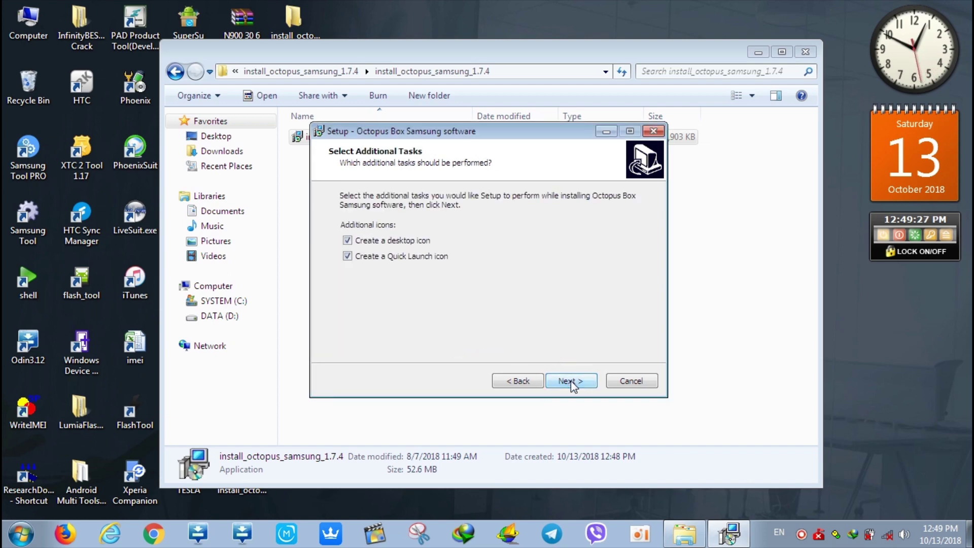
click(571, 381)
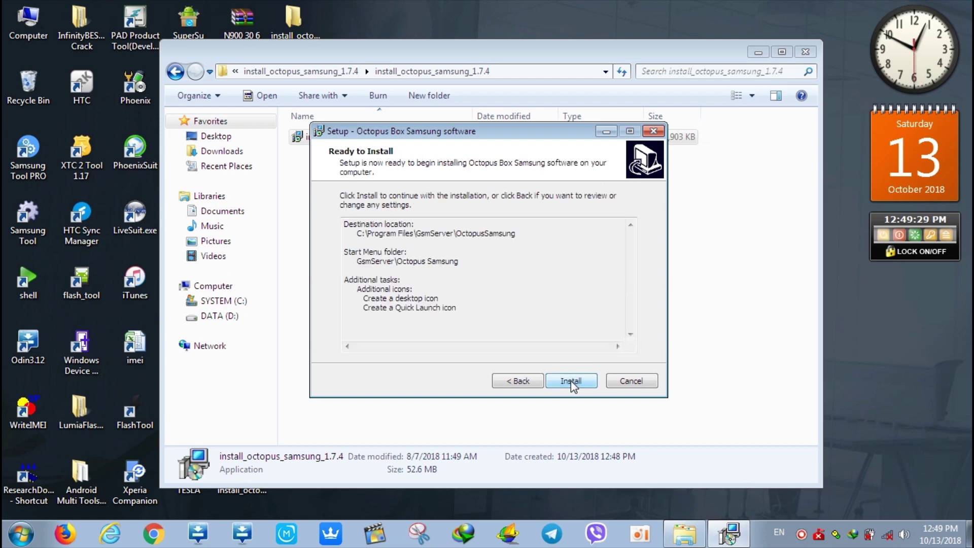
click(570, 380)
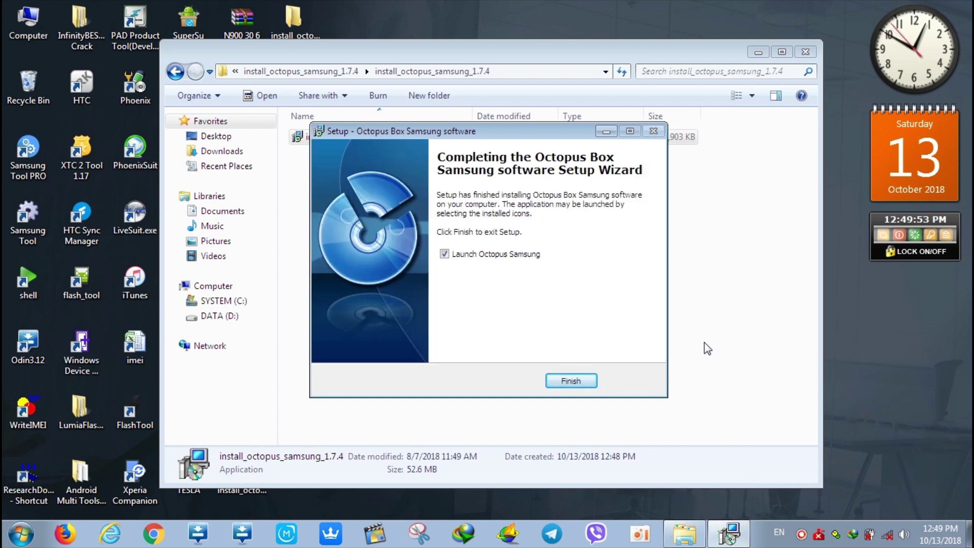
click(444, 255)
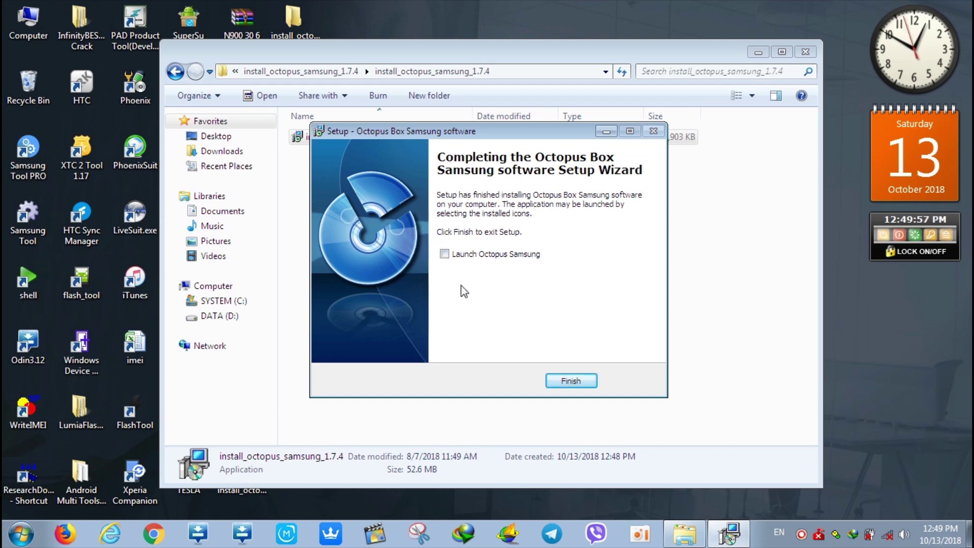
click(567, 381)
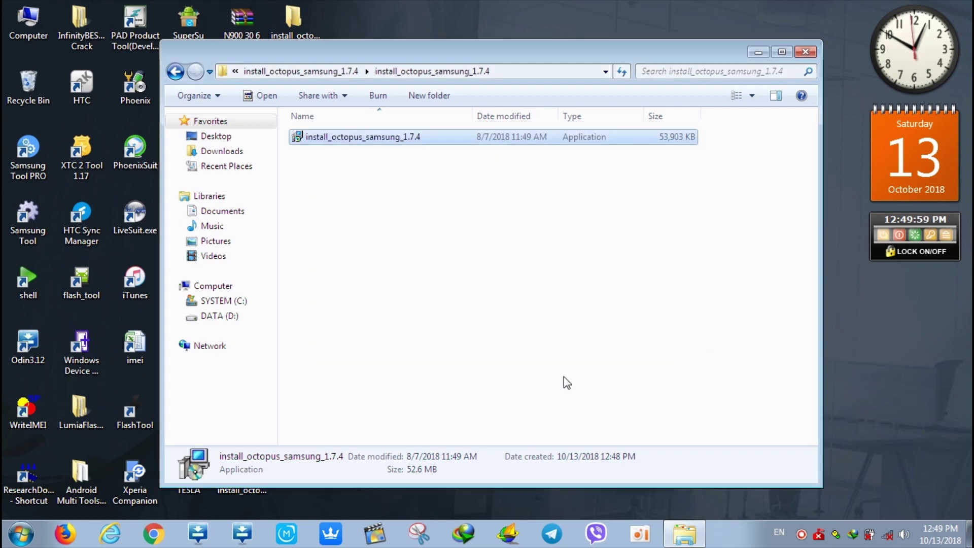
Return to the parent folder and open the extracted Load_OctopusSamsung folder
click(484, 307)
click(176, 72)
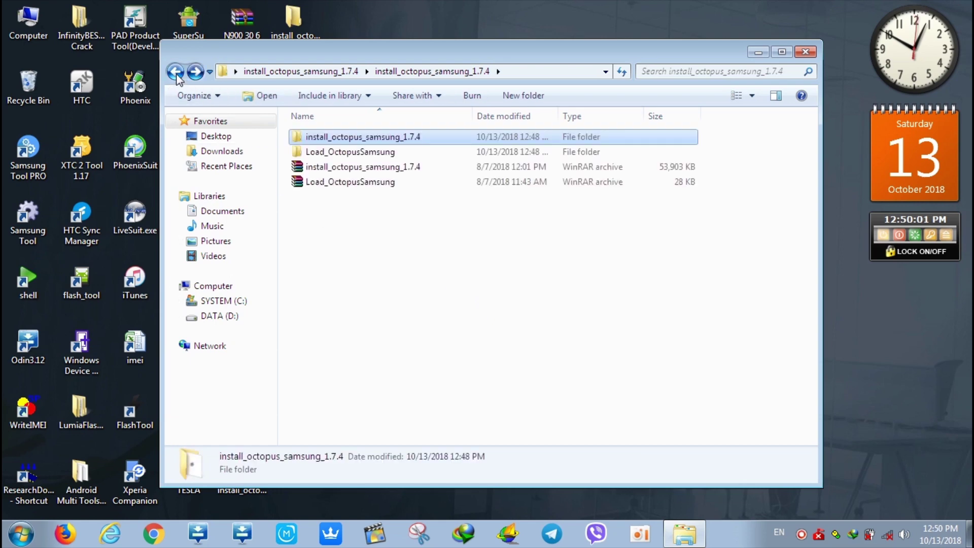
double_click(327, 152)
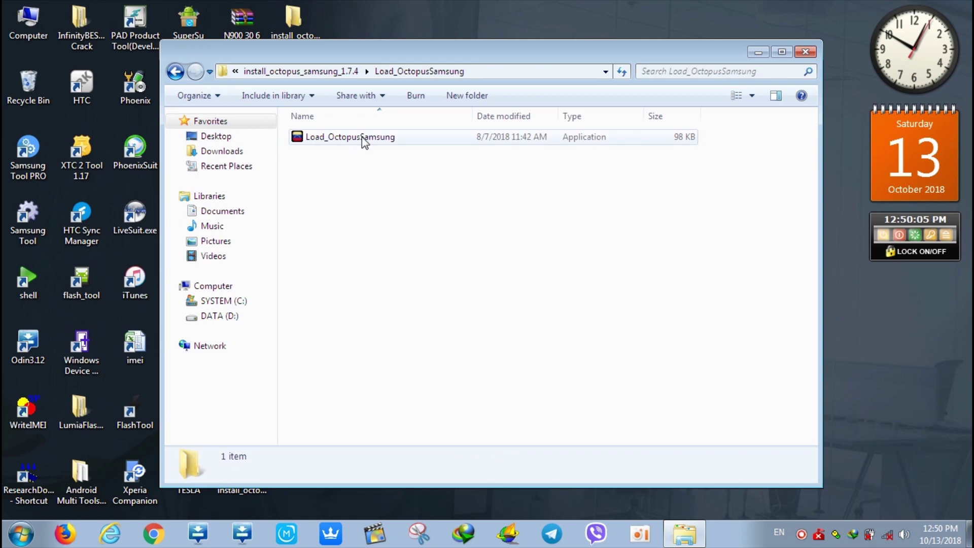
Copy the Load_OctopusSamsung application from its extracted folder and close the folder window
click(363, 142)
right_click(362, 138)
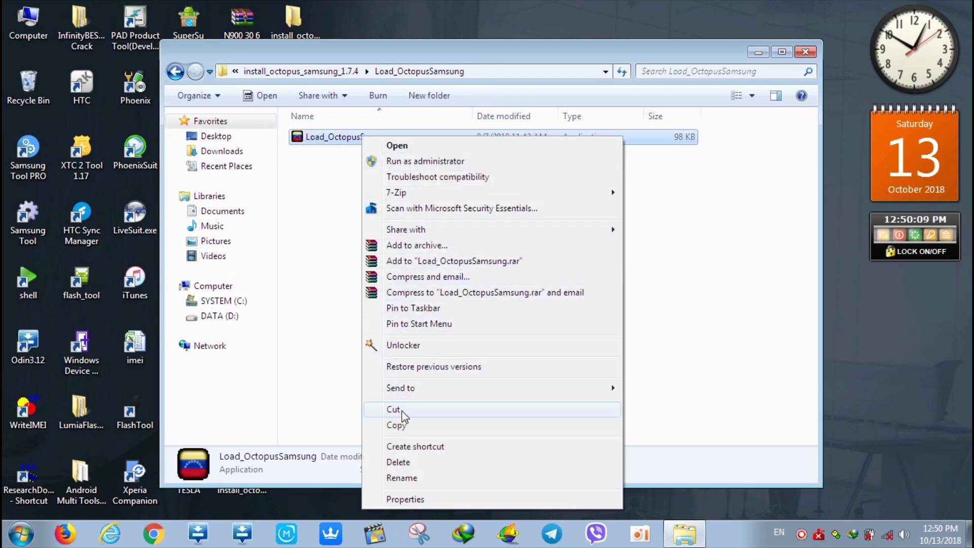
click(405, 427)
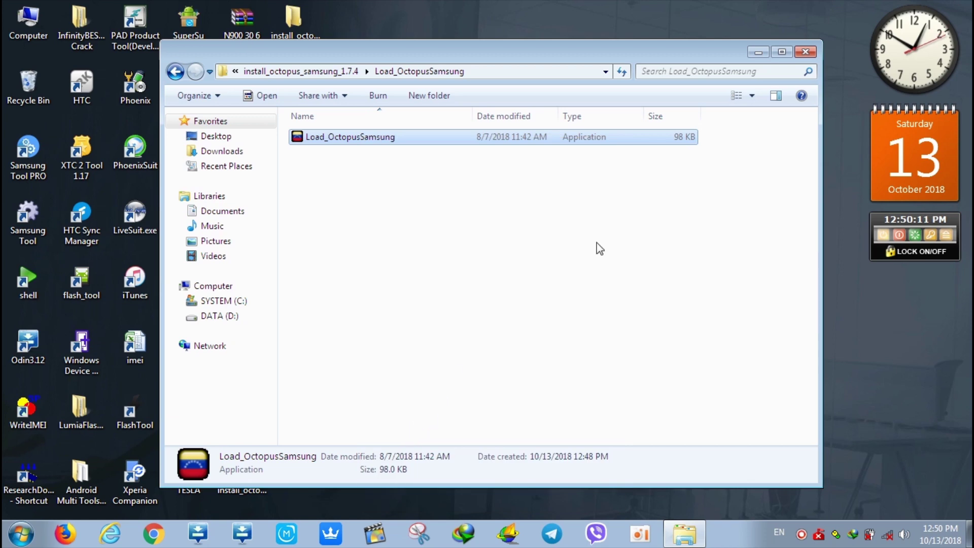
click(809, 54)
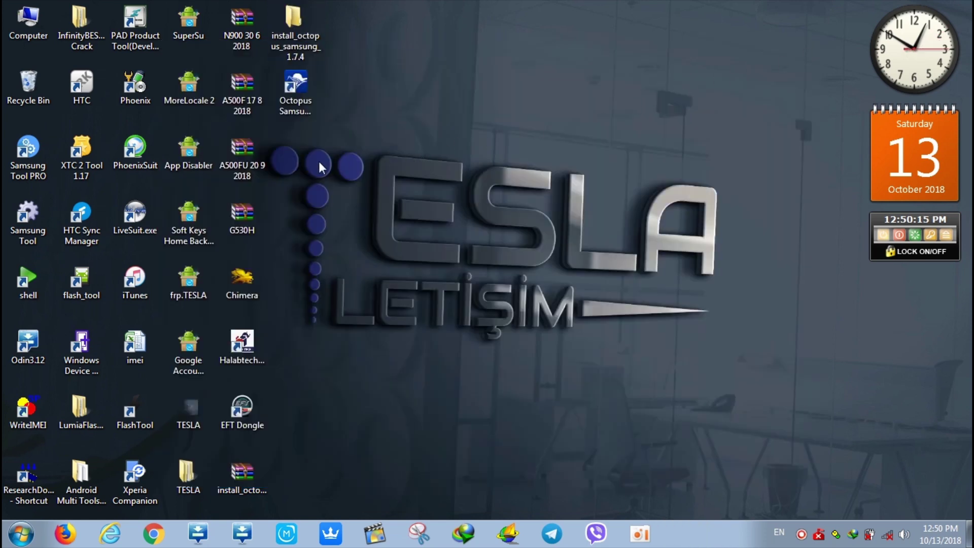
Open the program's installation folder through the file location in the Octopus Samsung Tool desktop shortcut's properties
click(290, 87)
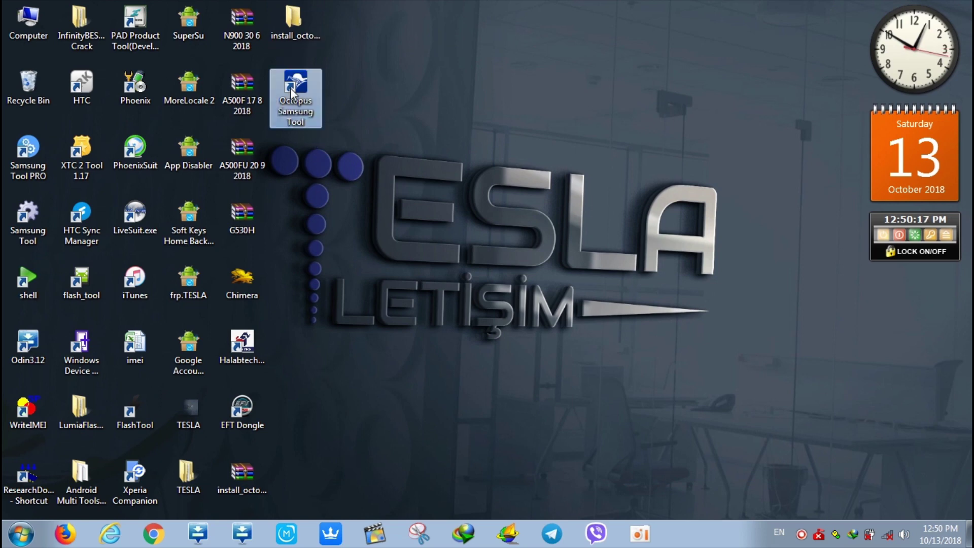
right_click(290, 87)
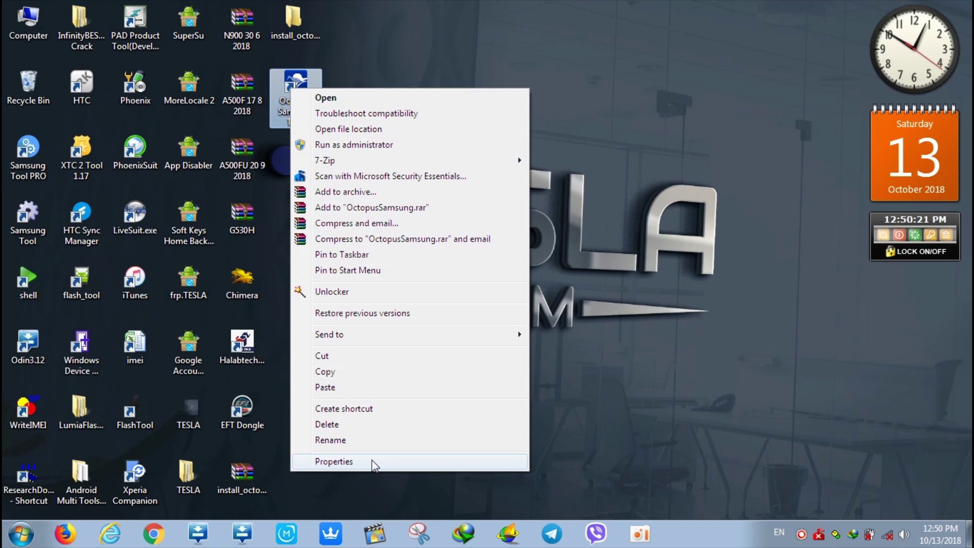
click(334, 461)
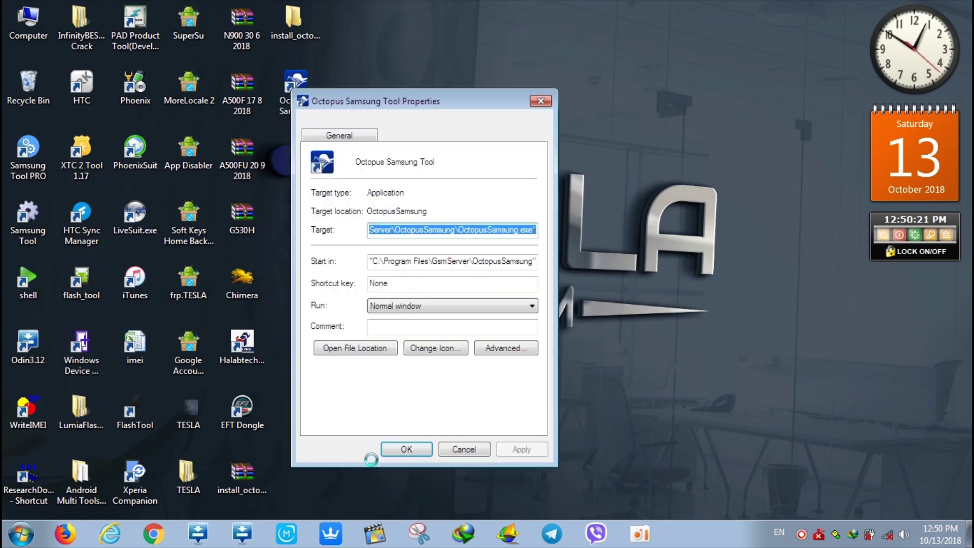
click(354, 349)
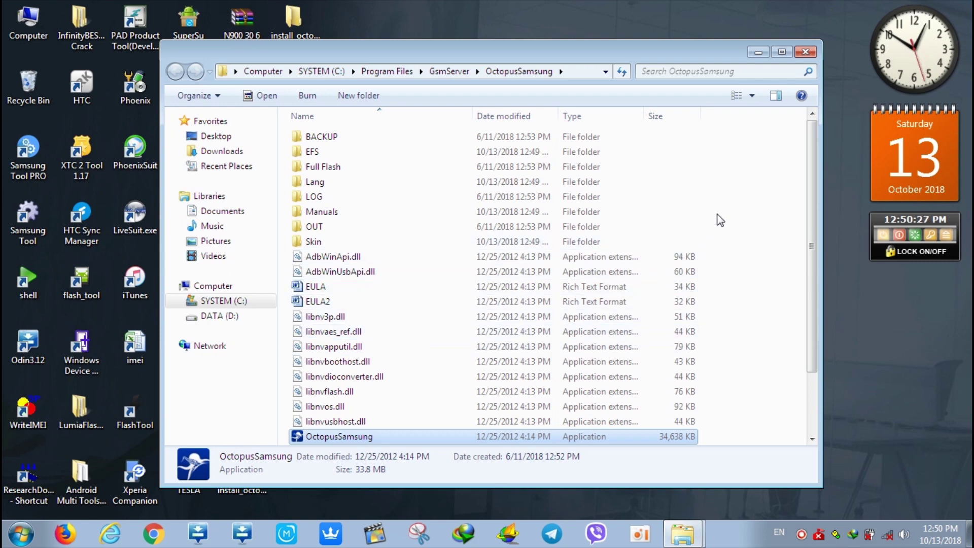
Paste the copied Load_OctopusSamsung application into the C:\Program Files\GsmServer\OctopusSamsung folder
click(736, 194)
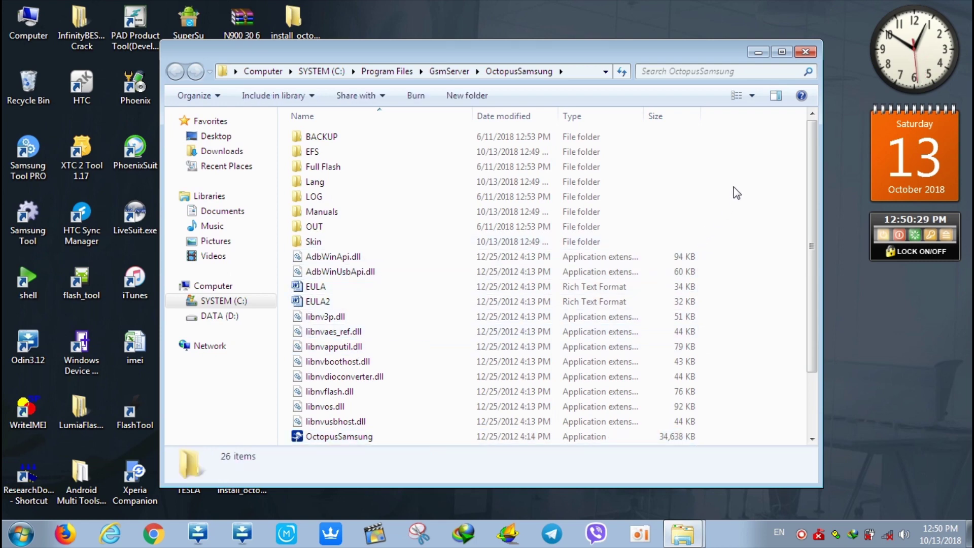
right_click(737, 193)
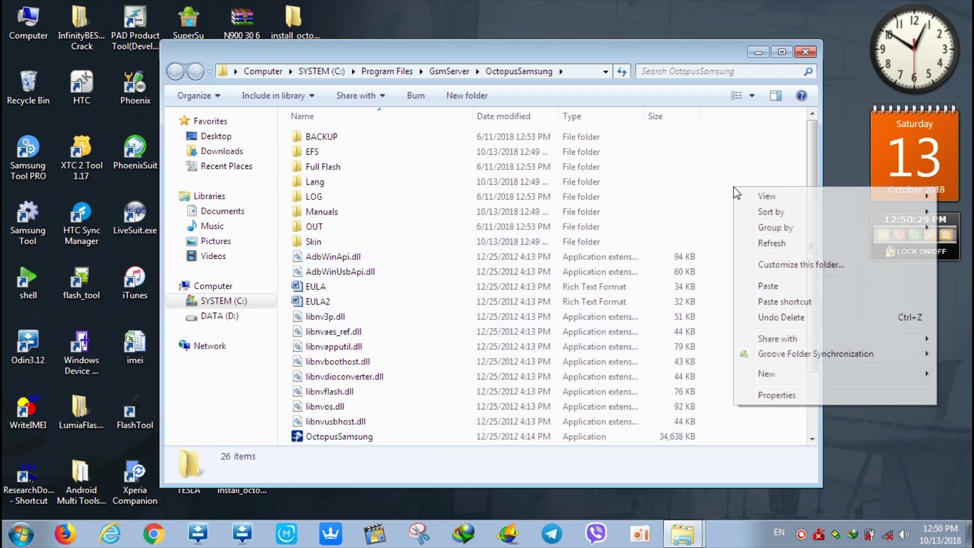
click(768, 286)
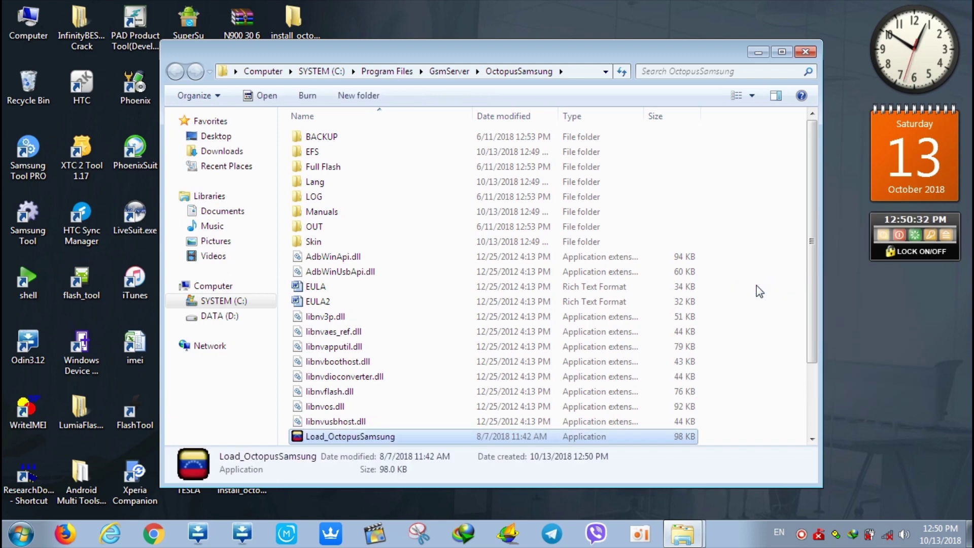
Run the pasted Load_OctopusSamsung application in the OctopusSamsung folder as administrator
drag(811, 230, 808, 309)
click(791, 320)
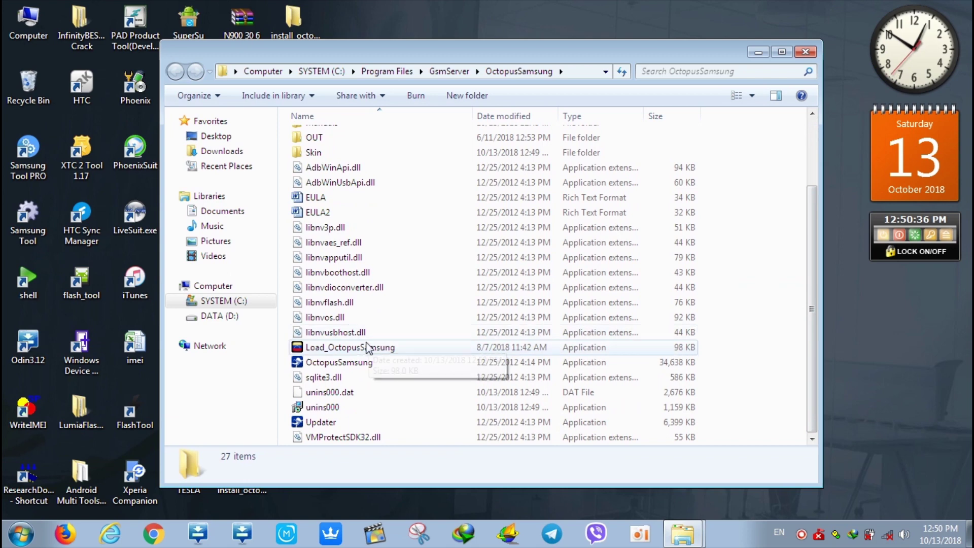
click(349, 350)
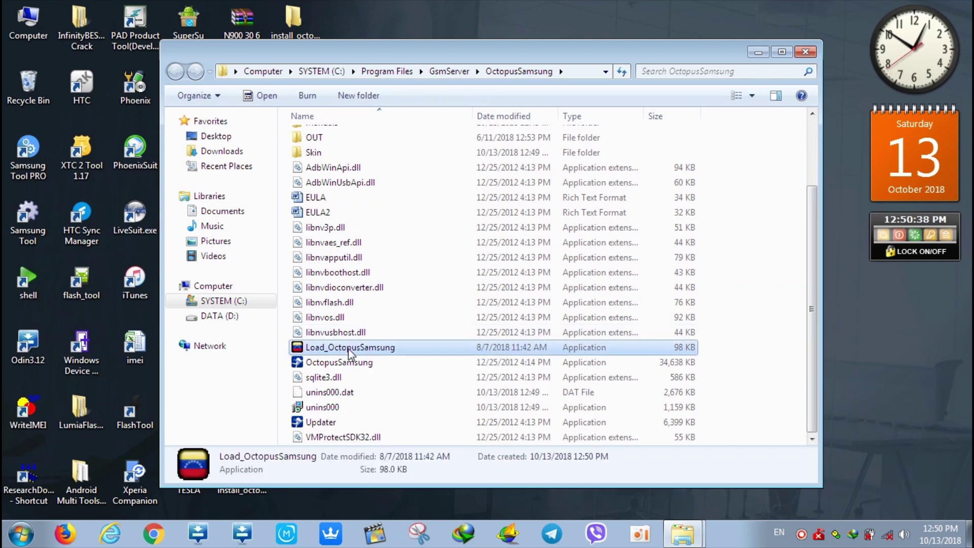
right_click(349, 350)
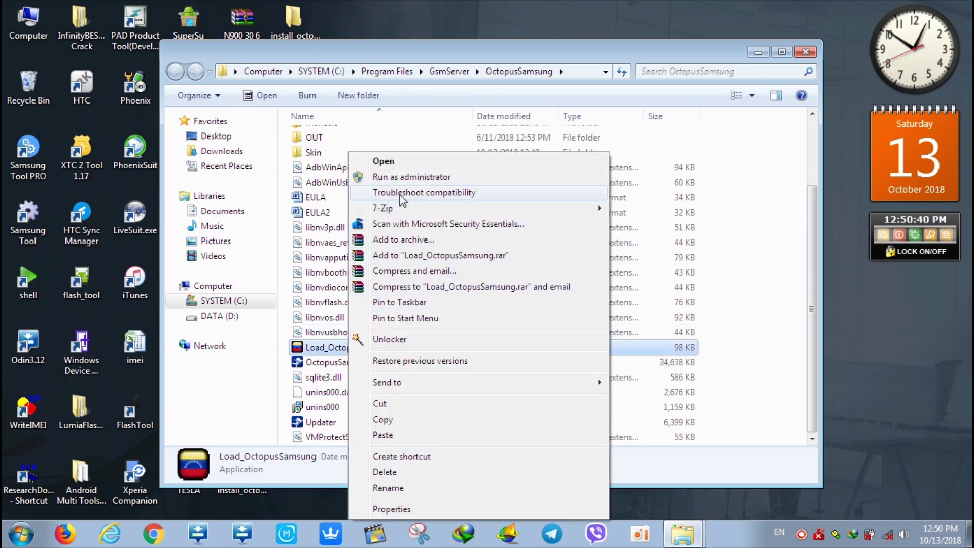
click(406, 177)
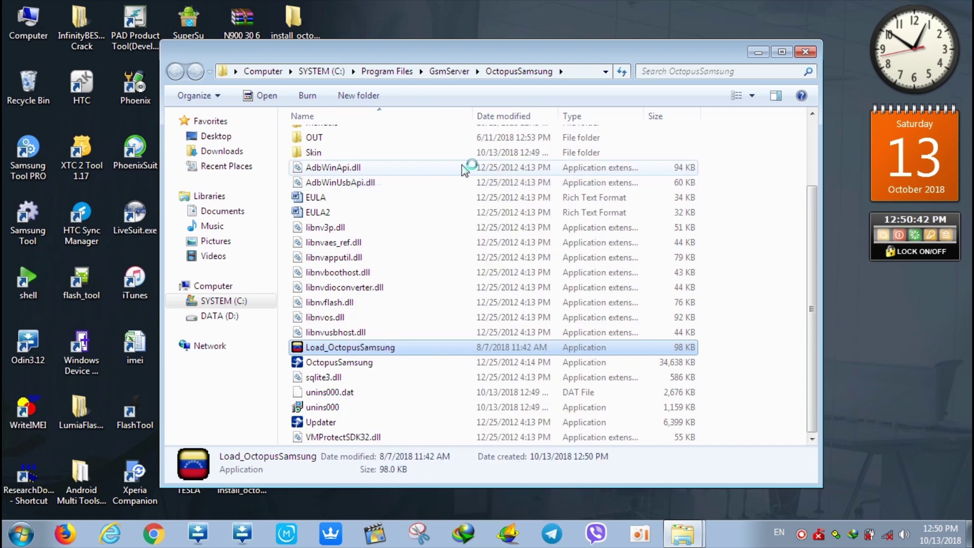
Minimize the installation folder and close the shortcut's properties, leaving the Octopus Box Samsung window moved fully into view
click(758, 52)
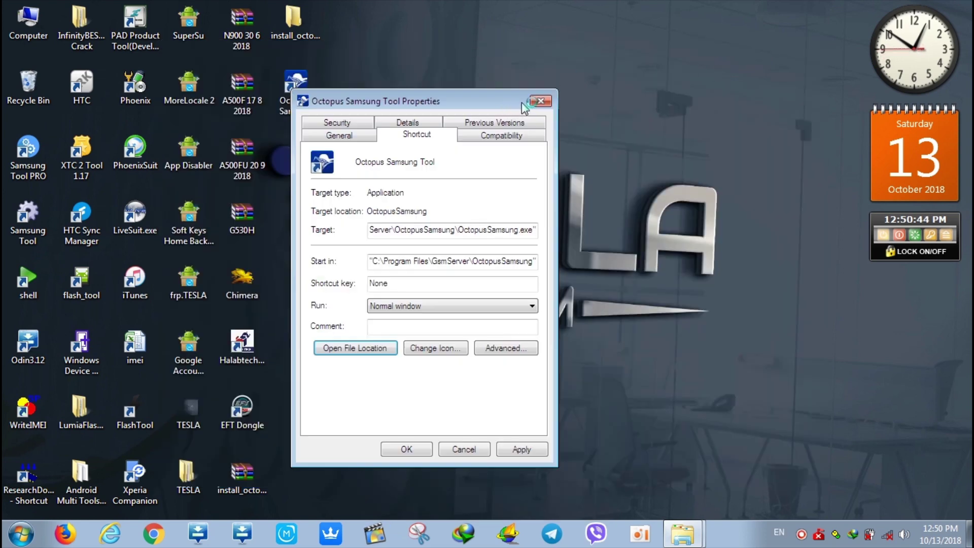
click(540, 100)
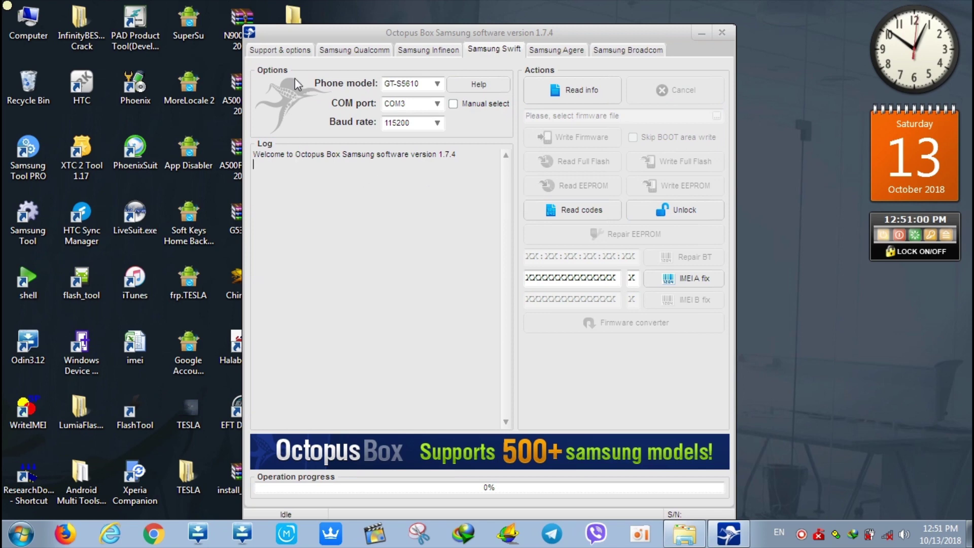
drag(363, 29, 357, 13)
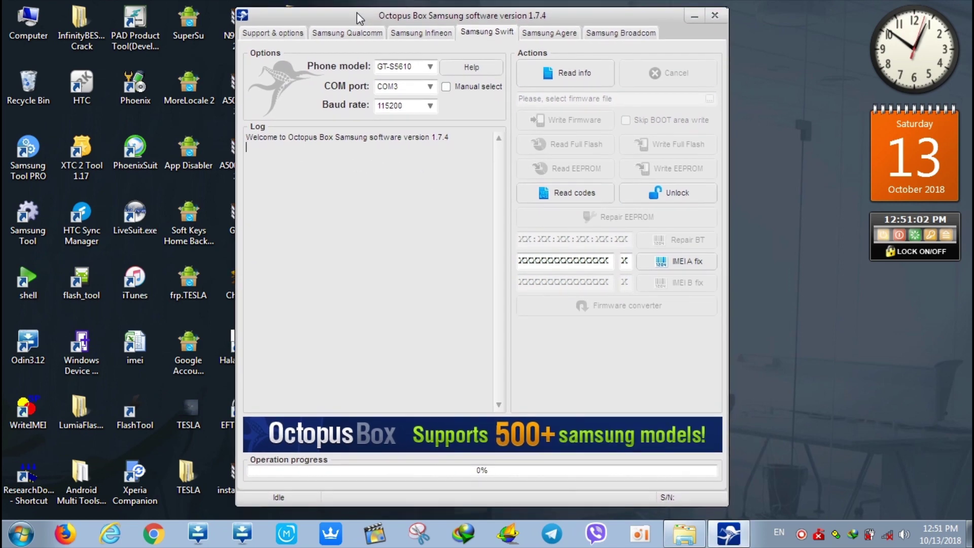